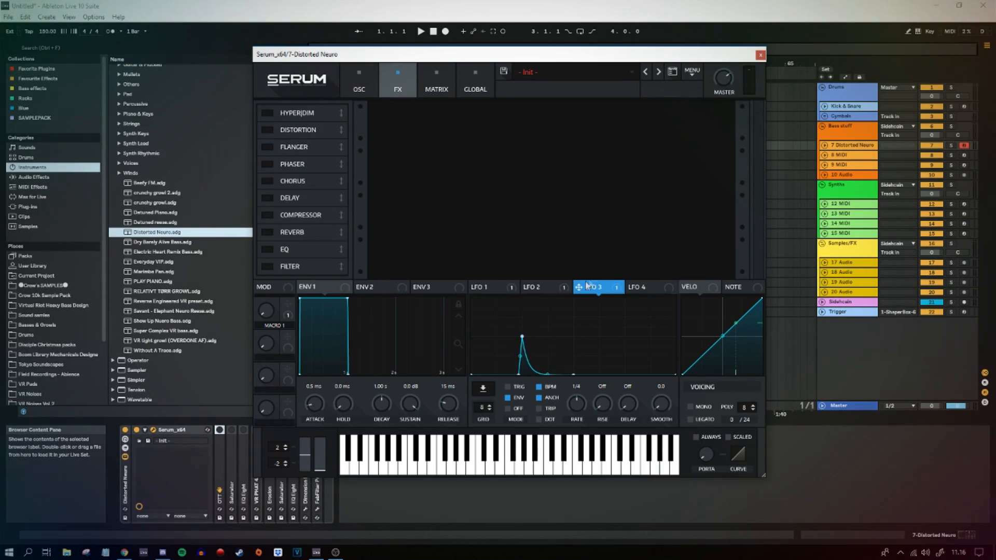
# Step: Remove all modulation destinations from LFO 3 in Serum and show LFO 1
pyautogui.rightClick(604, 291)
pyautogui.click(610, 330)
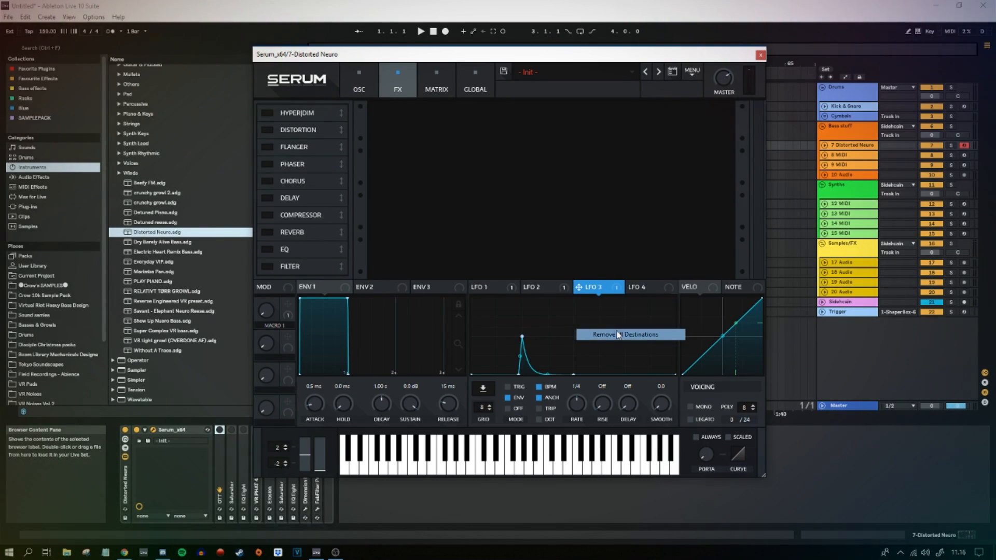
pyautogui.click(483, 286)
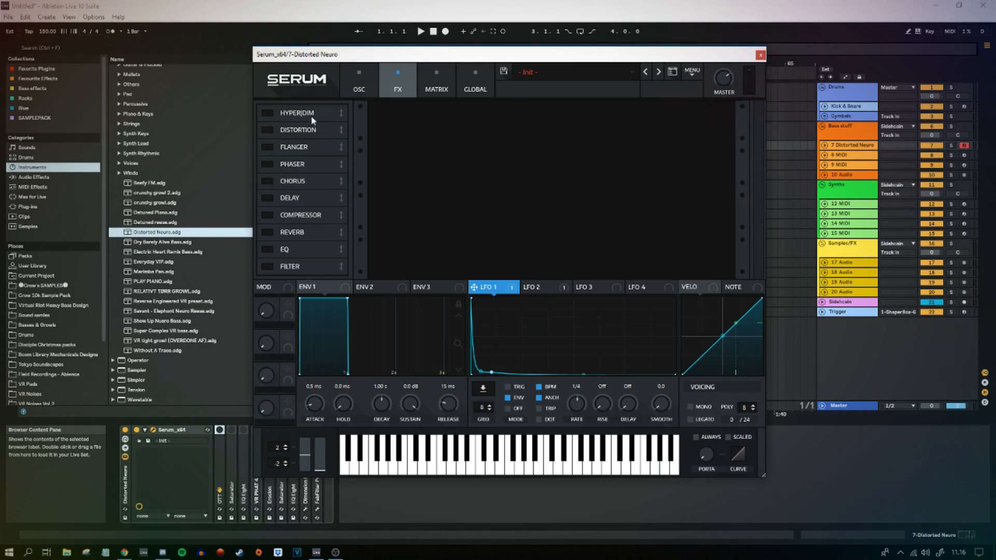
# Step: Close and reopen the Serum editor to review its oscillator, noise and filter settings
pyautogui.moveTo(340, 54); pyautogui.dragTo(442, 53)
pyautogui.click(863, 54)
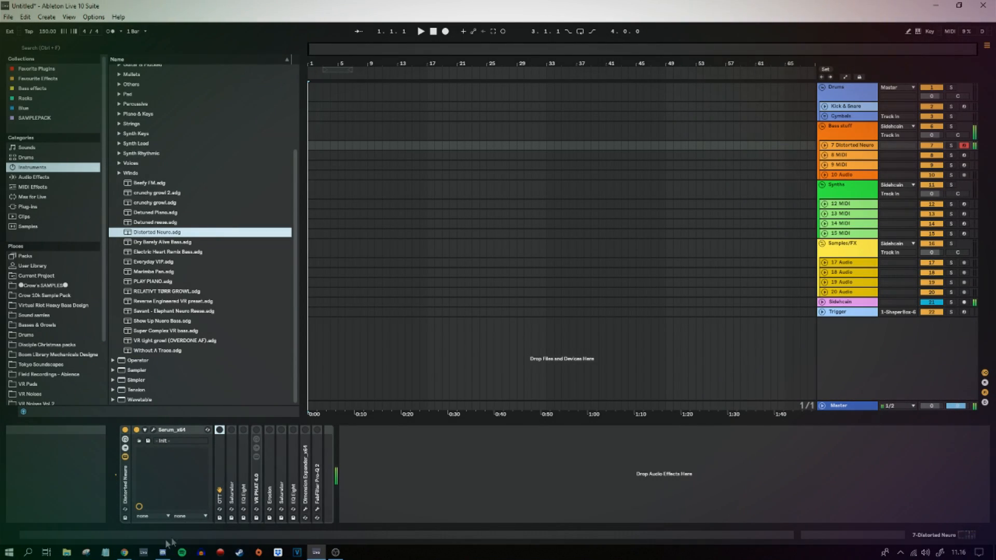
pyautogui.click(153, 430)
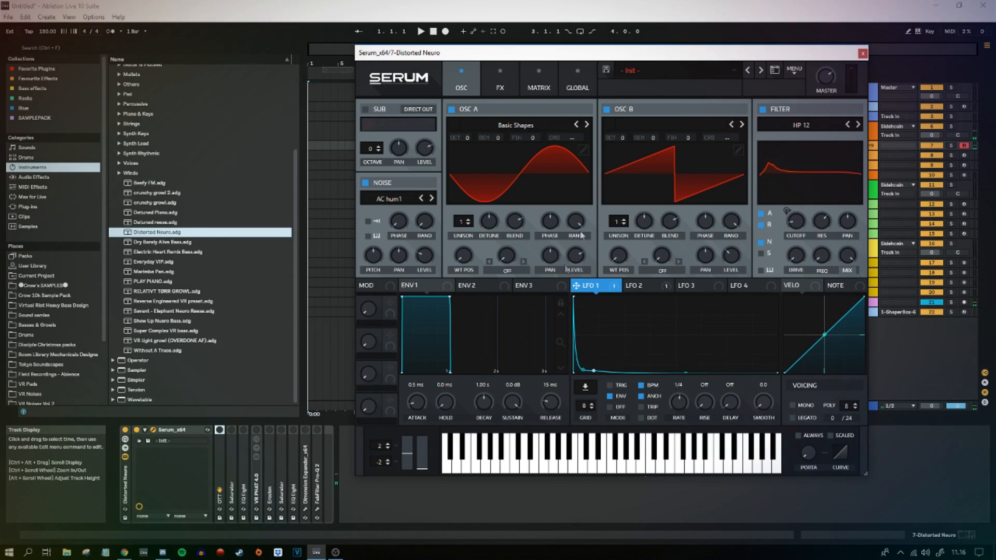
pyautogui.moveTo(629, 57); pyautogui.dragTo(619, 60)
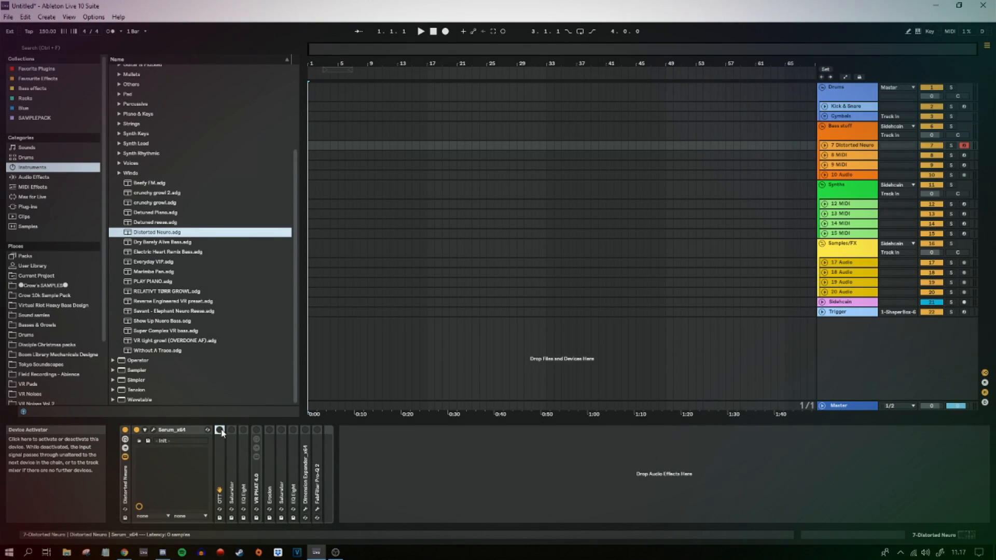
# Step: Activate OTT and the first Saturator in the Distorted Neuro rack, leaving the Saturator folded
pyautogui.click(220, 430)
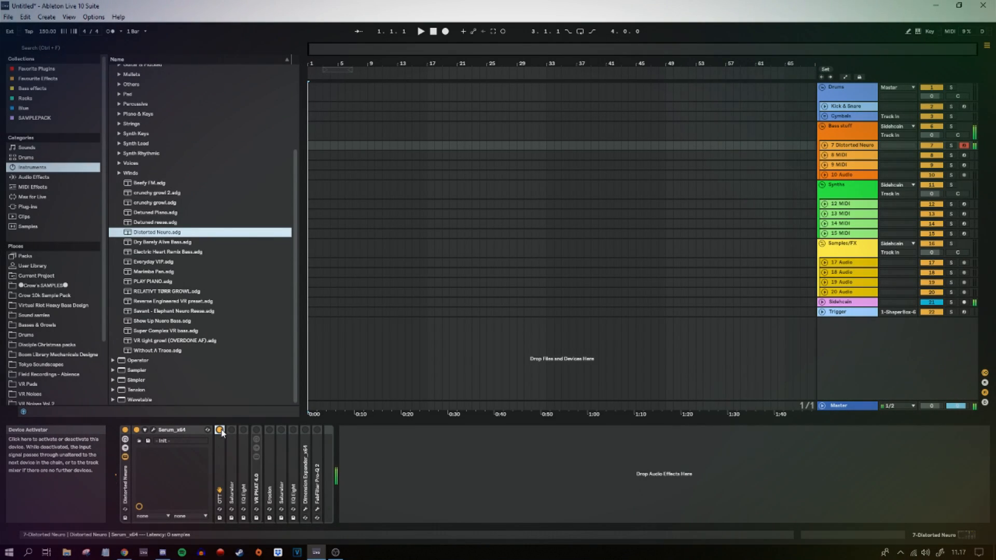
pyautogui.click(153, 430)
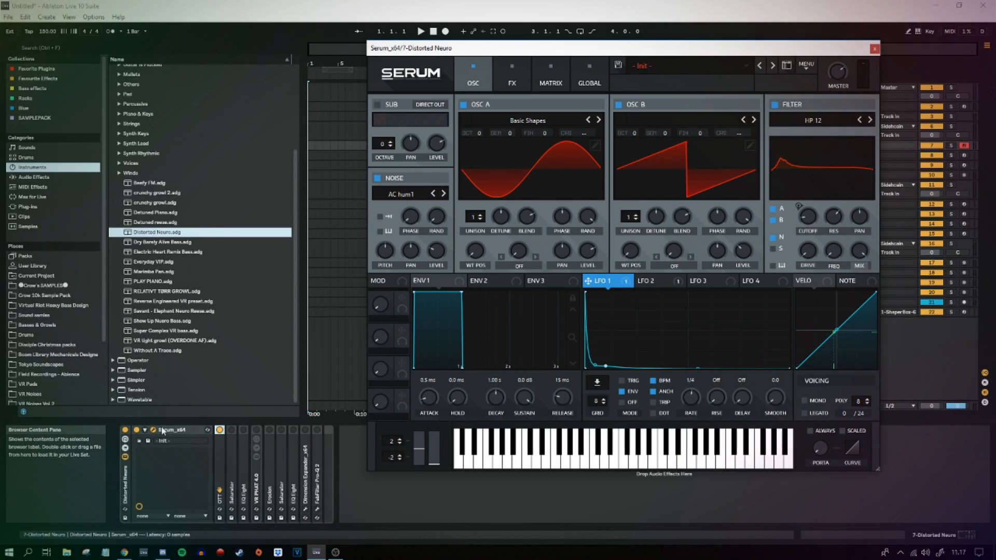
pyautogui.doubleClick(232, 439)
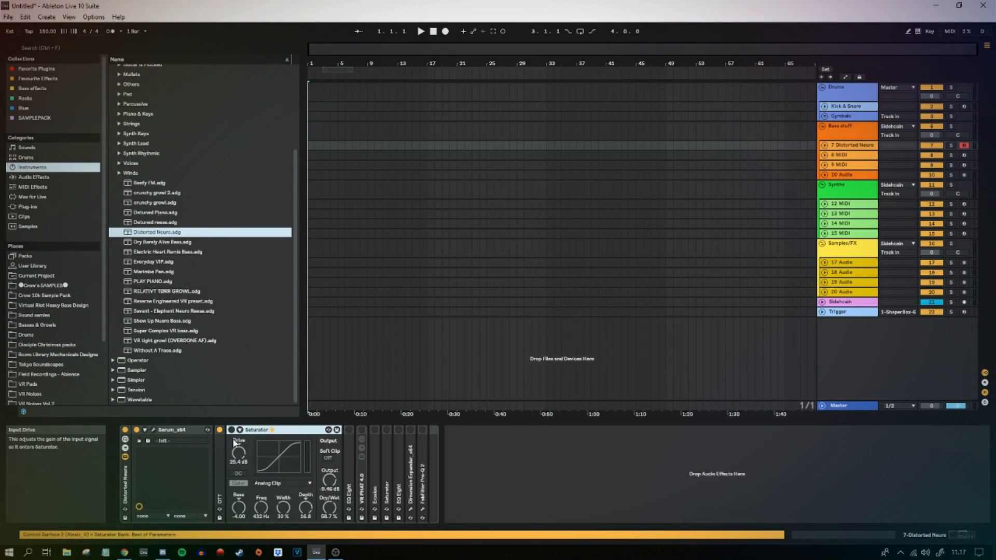
pyautogui.click(238, 483)
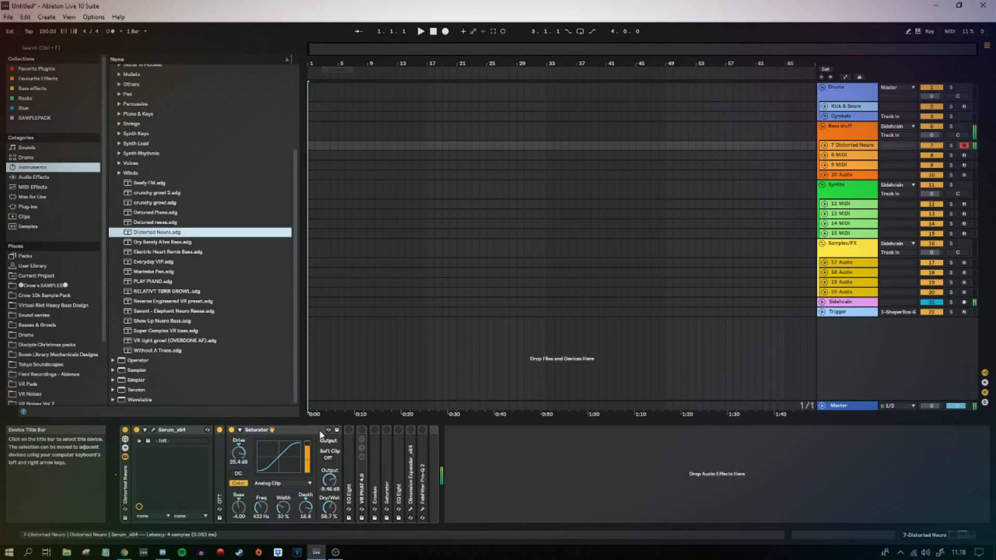
pyautogui.doubleClick(273, 431)
# Step: Activate the first EQ Eight and check its curve by sweeping Scale down and back to 100%
pyautogui.doubleClick(246, 439)
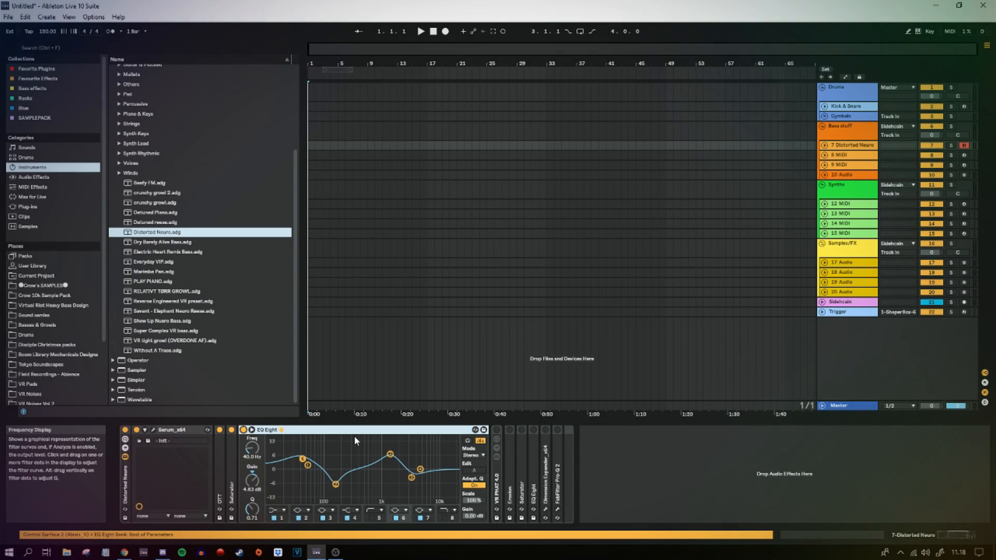
pyautogui.moveTo(473, 500); pyautogui.dragTo(472, 534)
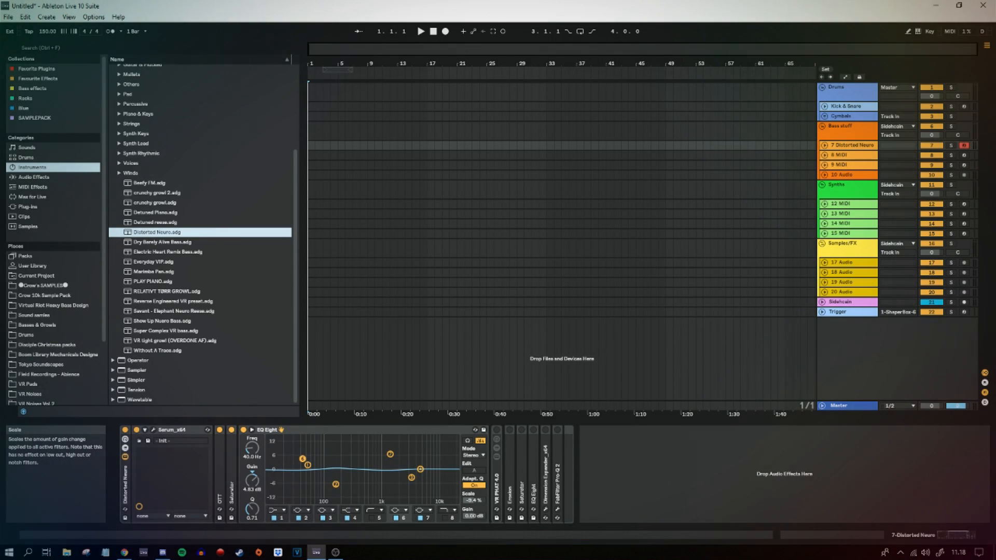
pyautogui.moveTo(473, 500); pyautogui.dragTo(472, 466)
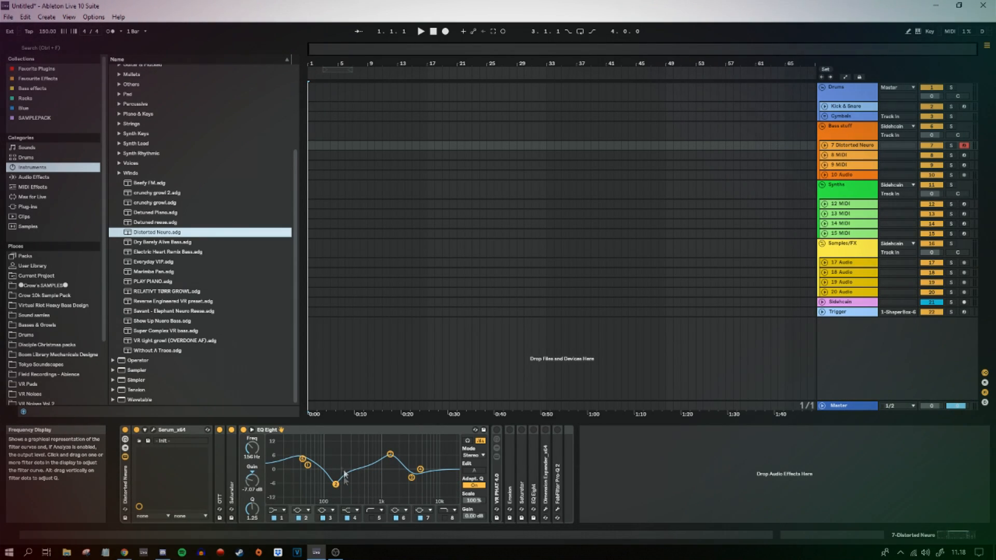
pyautogui.click(391, 455)
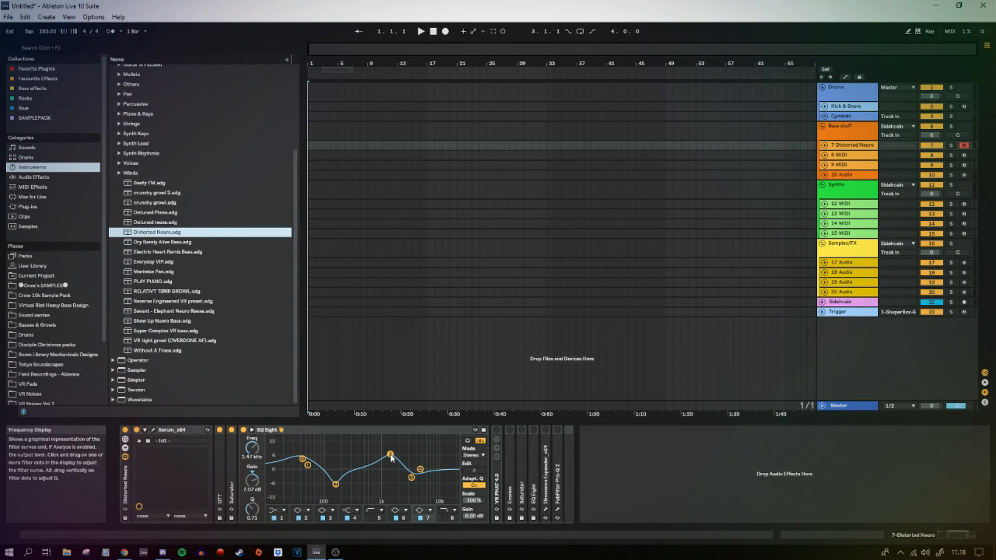
pyautogui.click(411, 477)
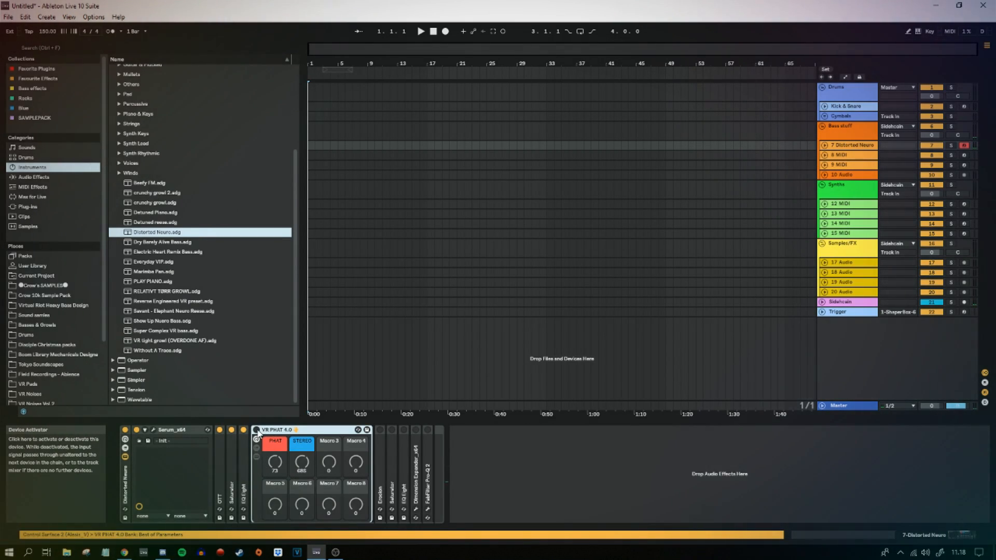
# Step: Activate the VR PHAT 4.0 rack, compare the sound with it bypassed, and fold it
pyautogui.click(256, 430)
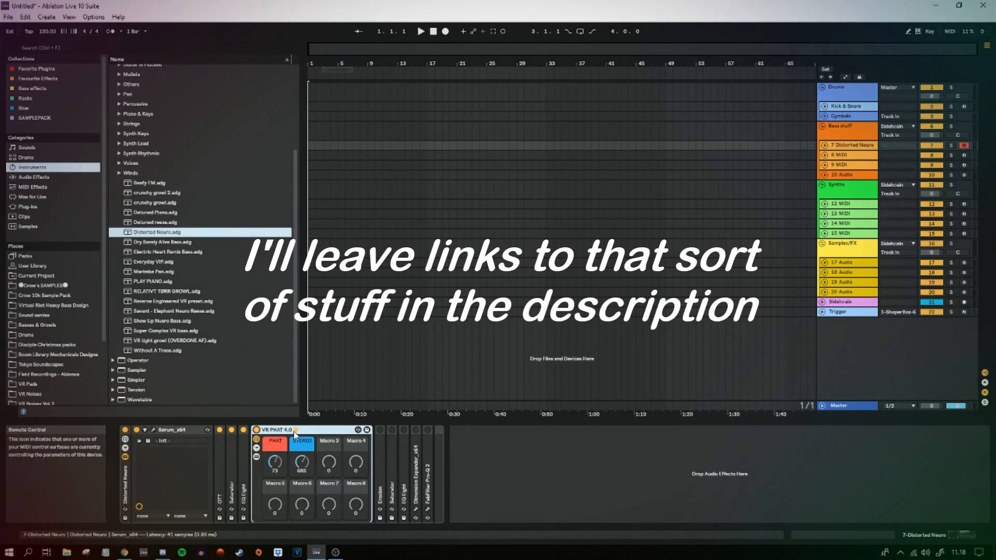
pyautogui.click(258, 432)
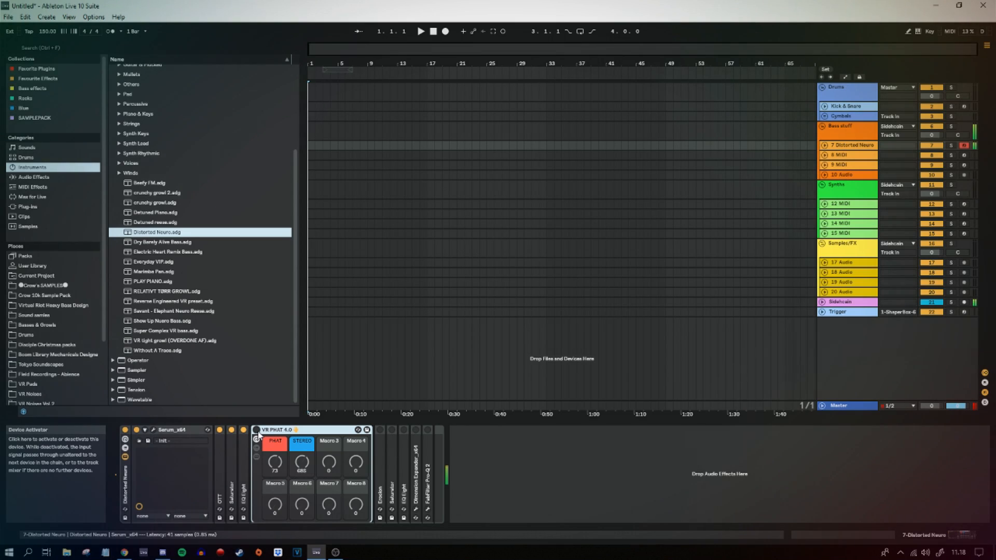
pyautogui.doubleClick(310, 433)
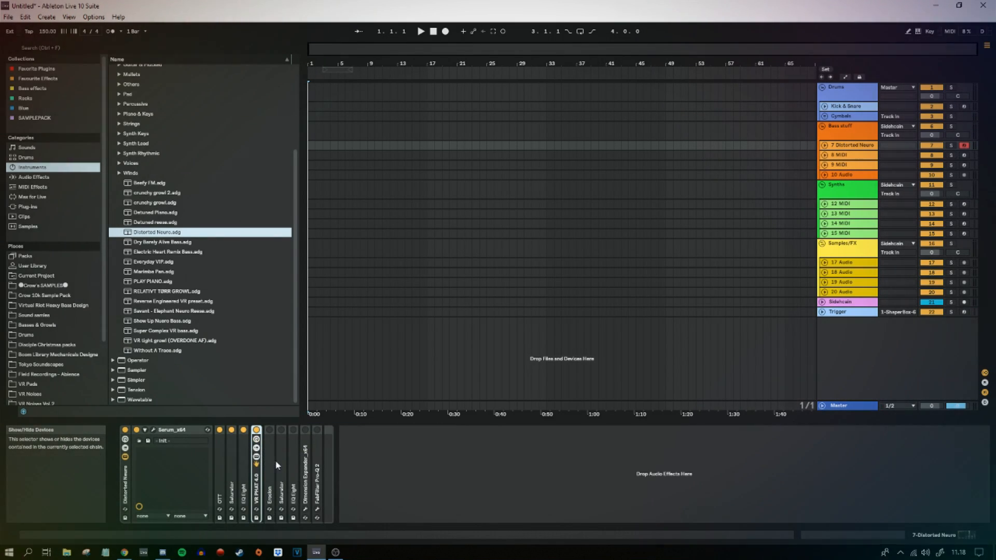
# Step: Activate Erosion, compare the sound with and without it, and fold the device
pyautogui.doubleClick(270, 433)
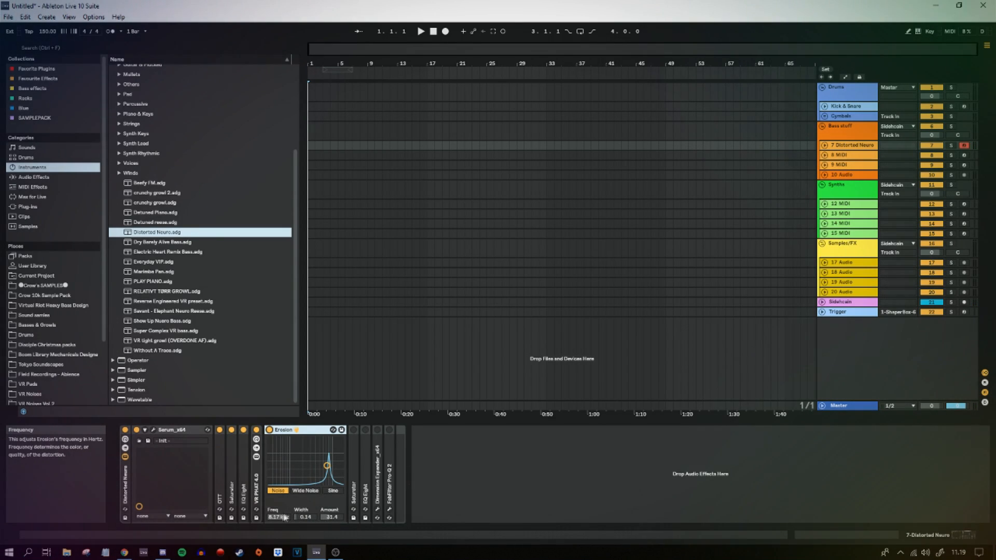
pyautogui.click(269, 430)
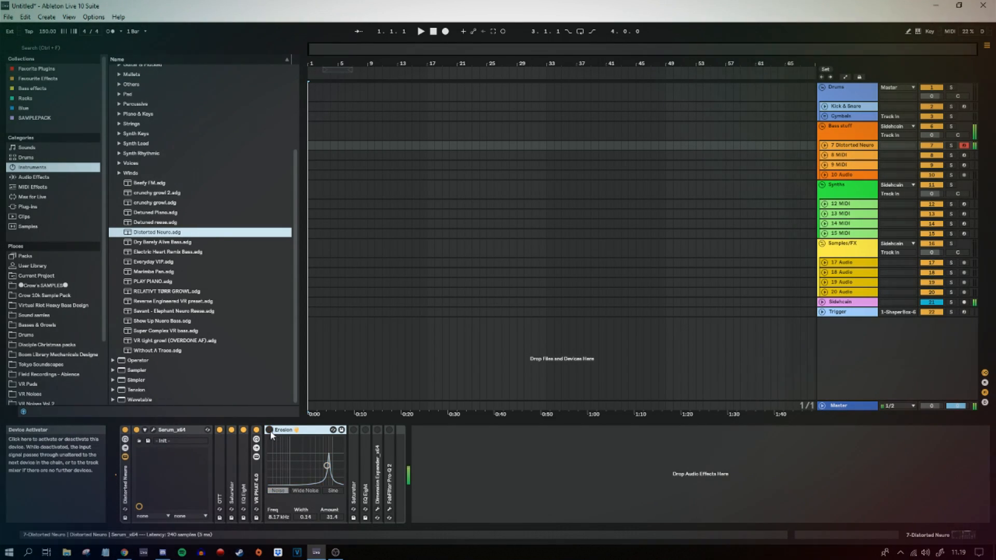
pyautogui.click(270, 431)
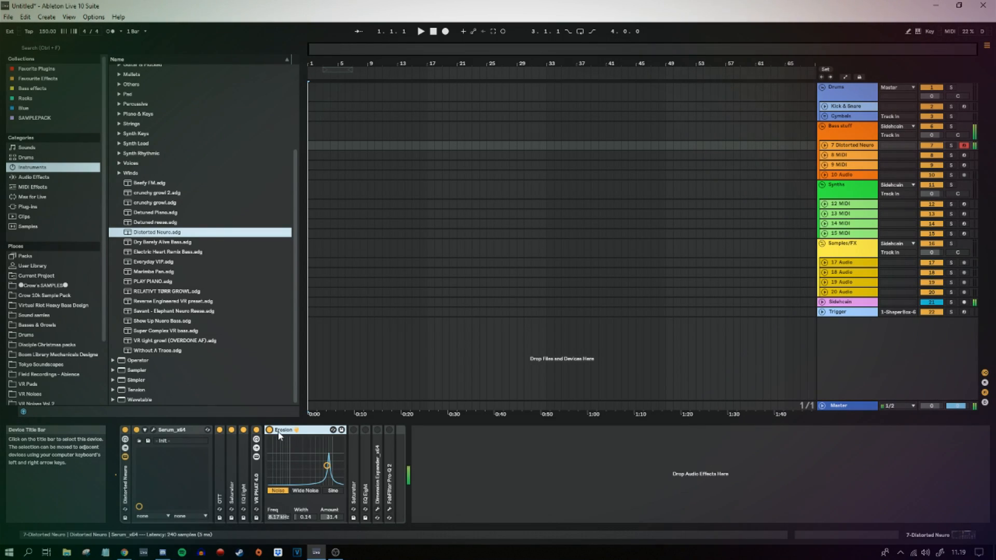
pyautogui.doubleClick(283, 431)
# Step: Activate the second Saturator and the second EQ Eight that follow Erosion in the chain
pyautogui.doubleClick(284, 431)
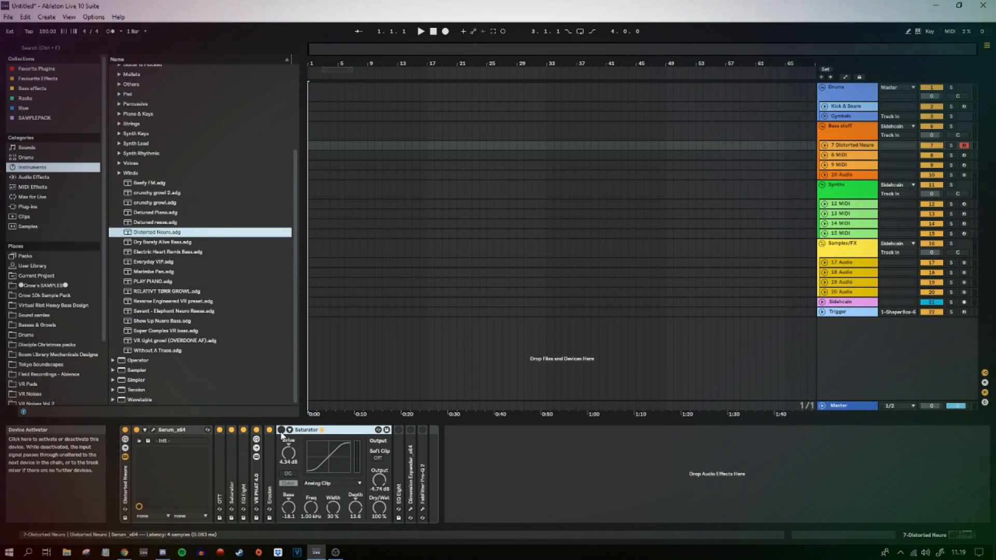
pyautogui.click(281, 431)
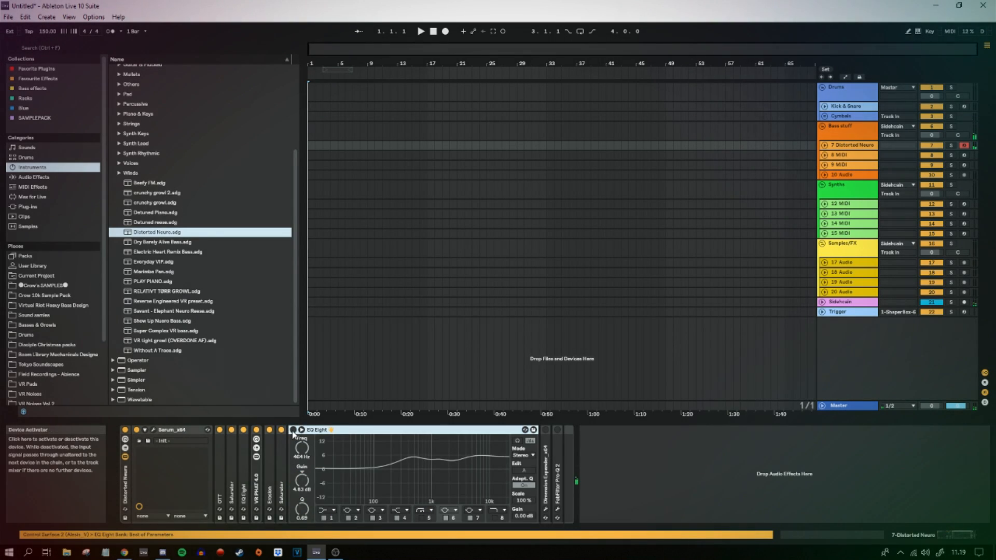
pyautogui.click(293, 430)
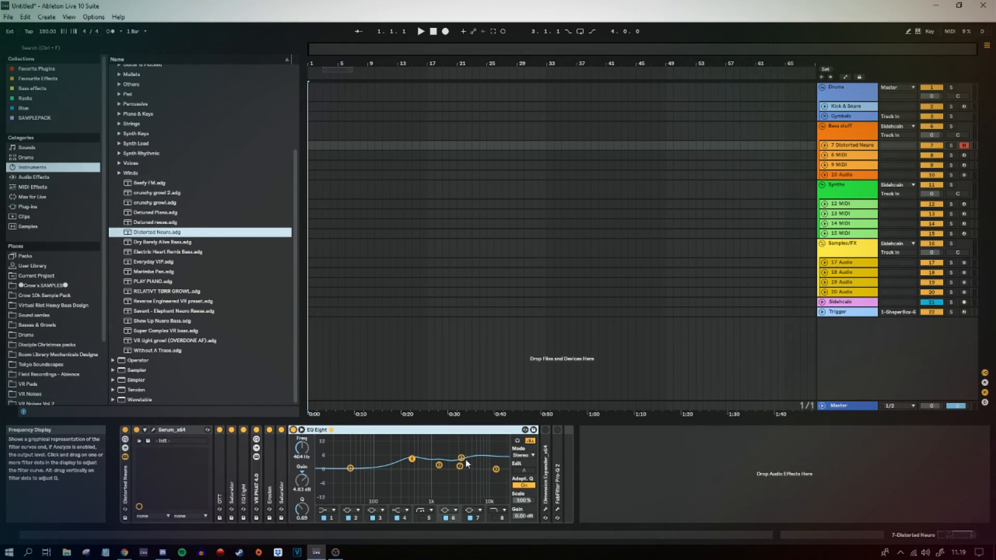
# Step: Activate Dimension Expander with its plug-in window moved clear of the browser list
pyautogui.click(153, 430)
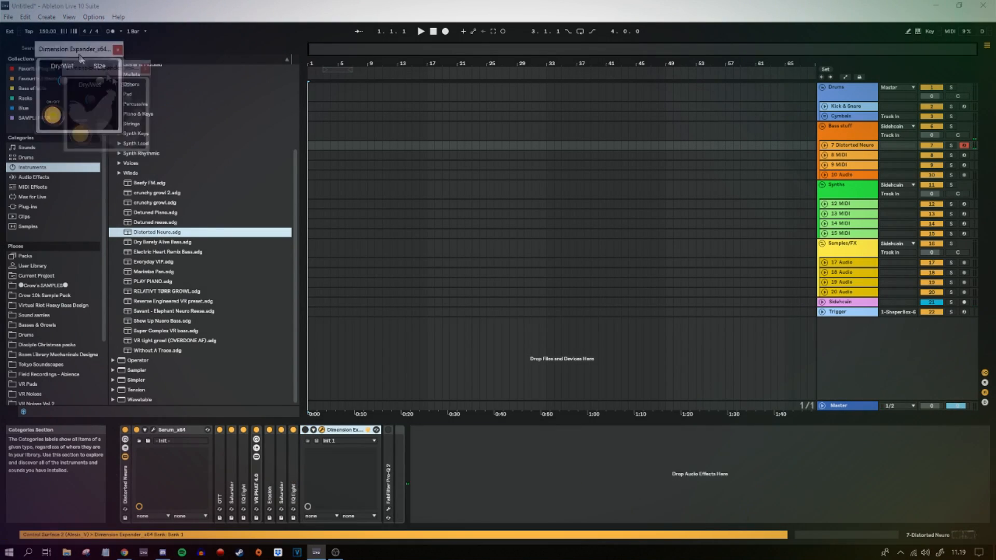
pyautogui.moveTo(80, 52); pyautogui.dragTo(337, 254)
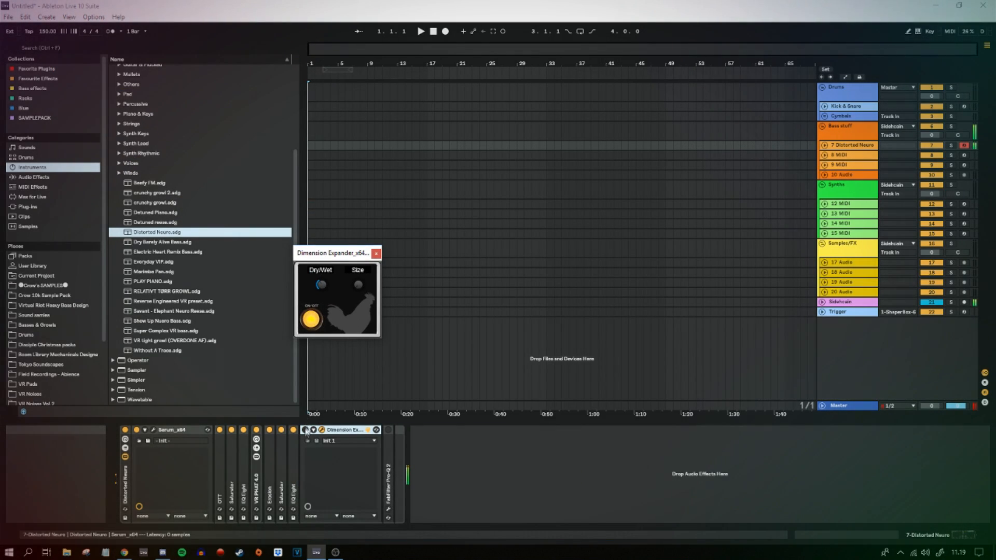
pyautogui.click(306, 430)
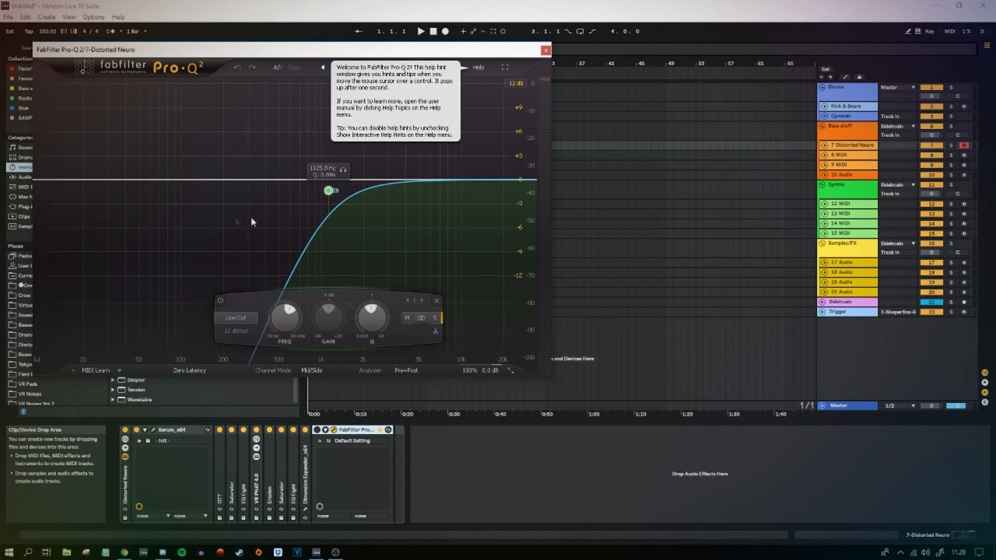
# Step: Activate FabFilter Pro-Q 2 at the end of the chain, close its plug-in window and fold it
pyautogui.click(317, 430)
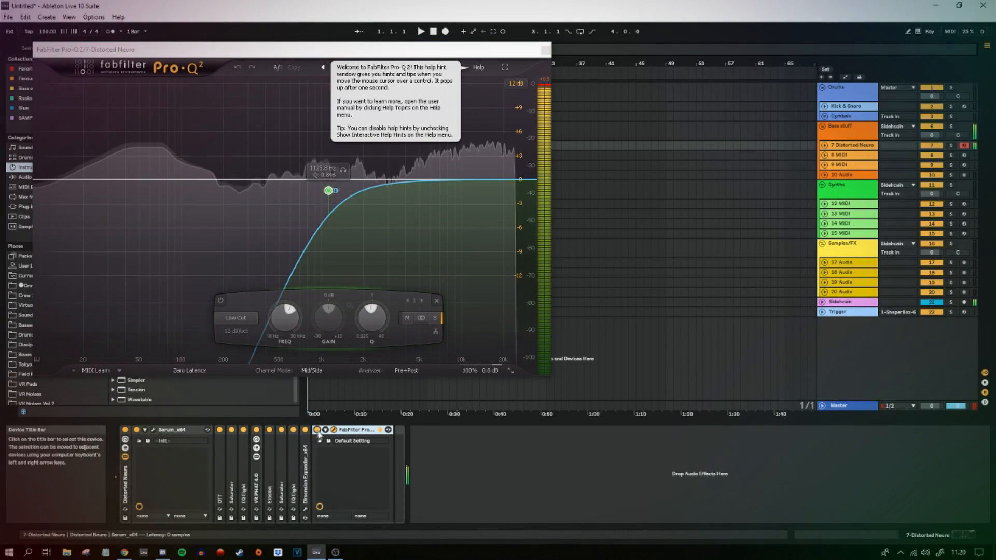
pyautogui.click(335, 430)
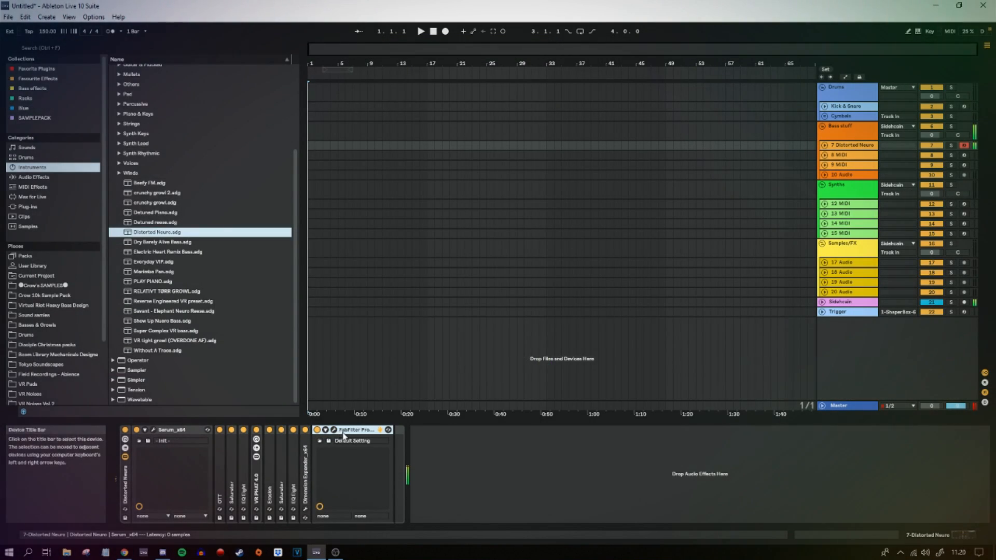
pyautogui.doubleClick(339, 432)
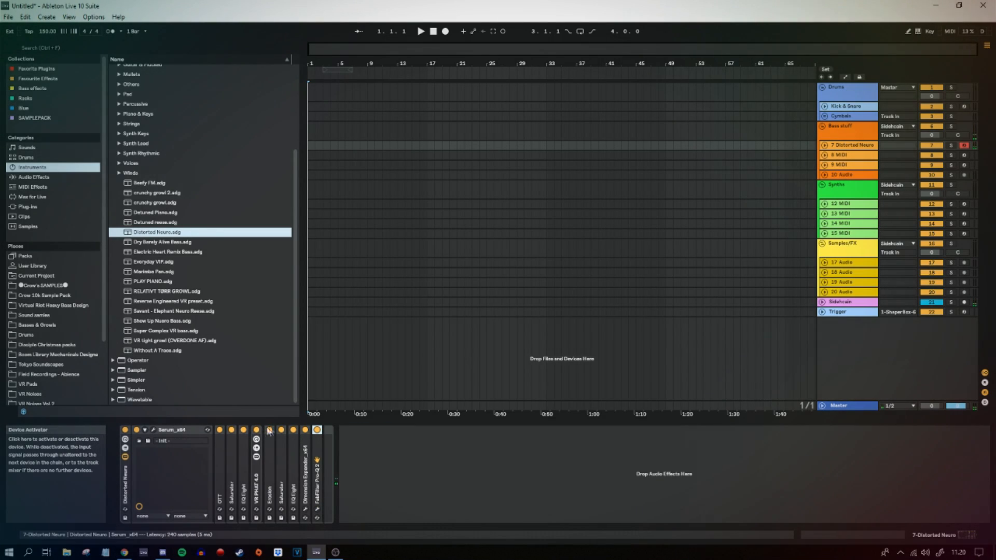